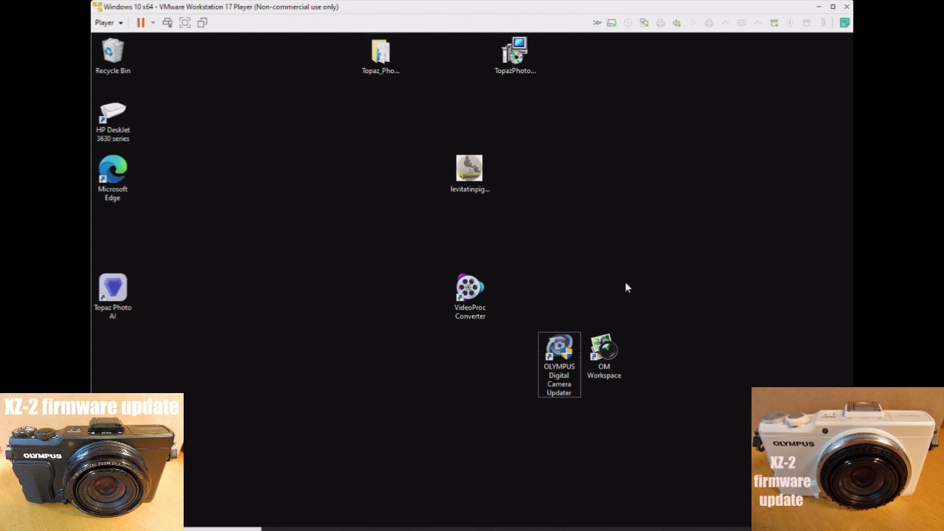
Step: Launch the updater as administrator and search for XZ-2 updates, finding firmware 1.3 to replace 1.1
double_click(562, 353)
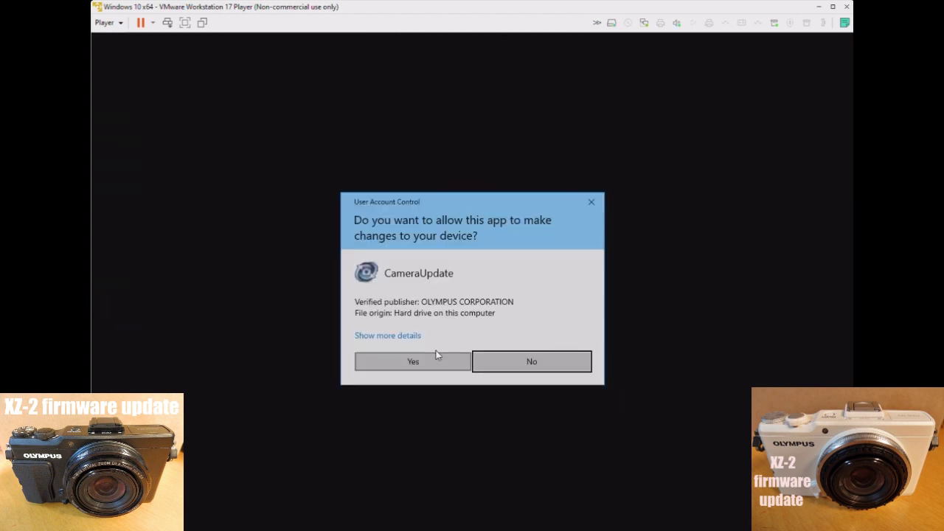
click(435, 355)
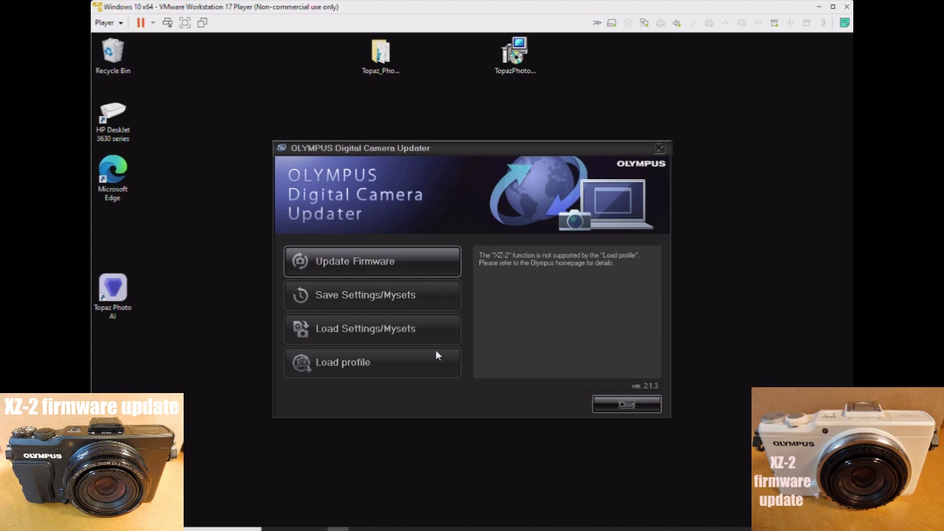
click(370, 262)
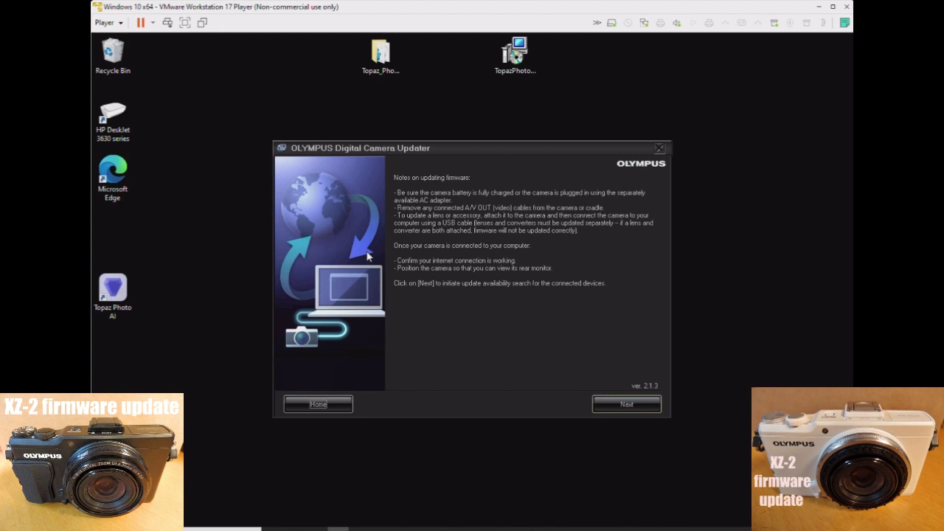
click(630, 398)
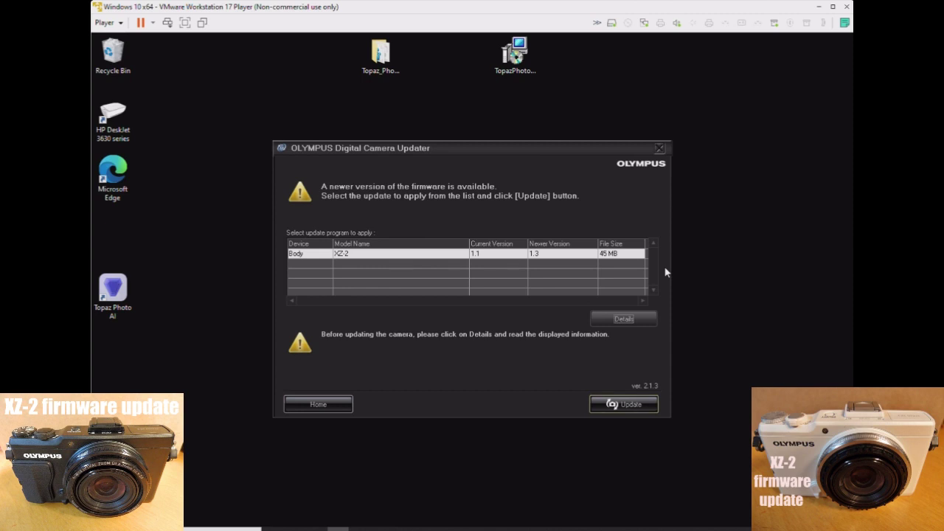
Step: Open the XZ-2 firmware details page in Edge to read the 1.1–1.3 change notes
click(629, 314)
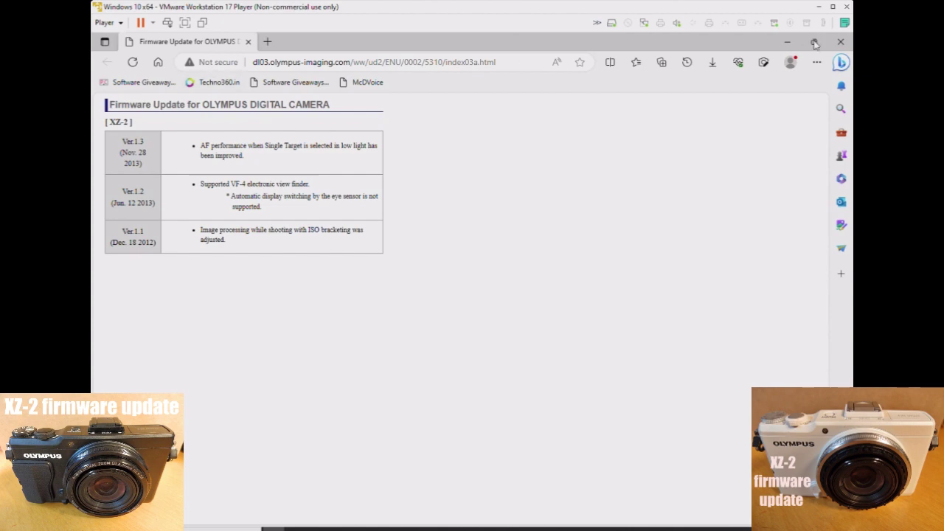
Step: Close Edge, confirm the irreversible 1.3 update and accept the license to begin writing firmware
click(840, 41)
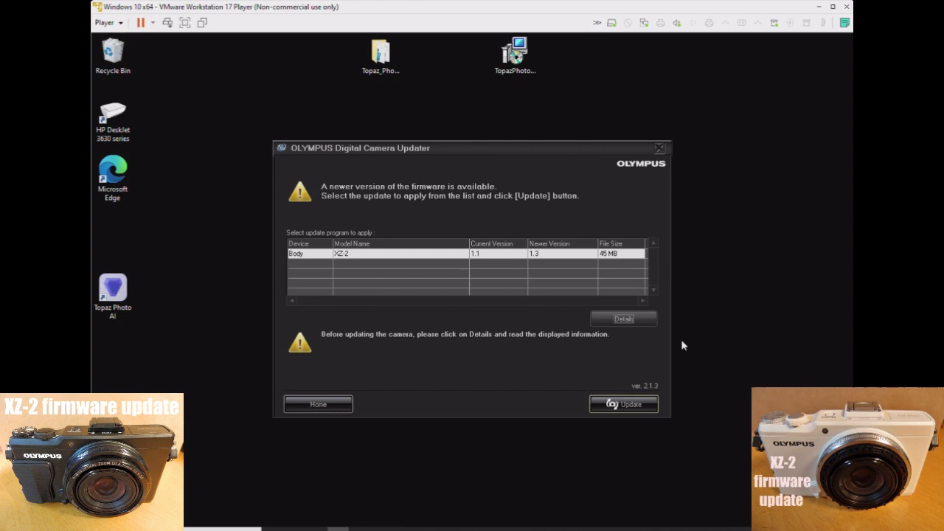
click(616, 402)
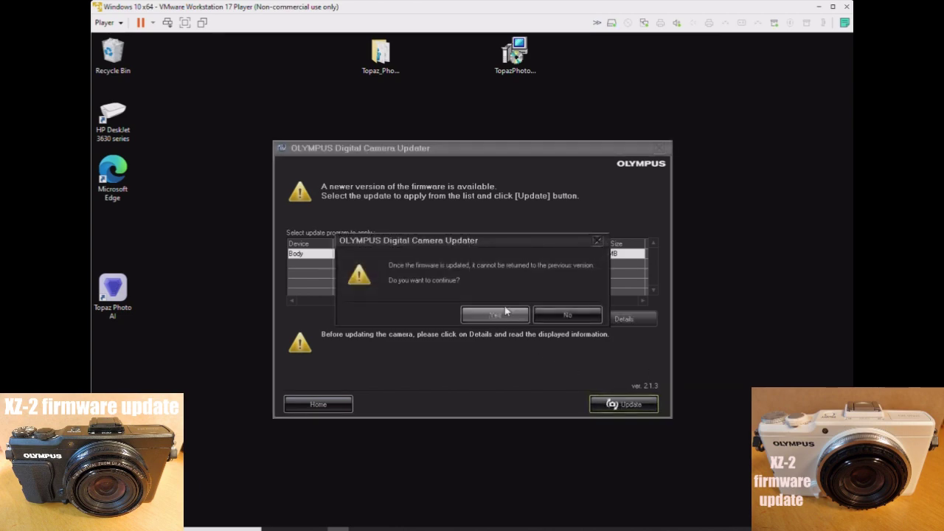
click(495, 314)
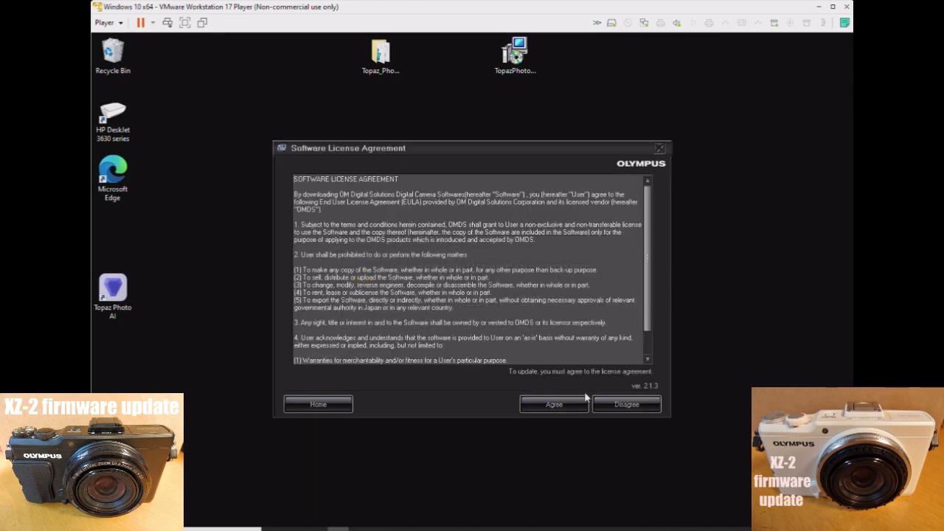
click(554, 399)
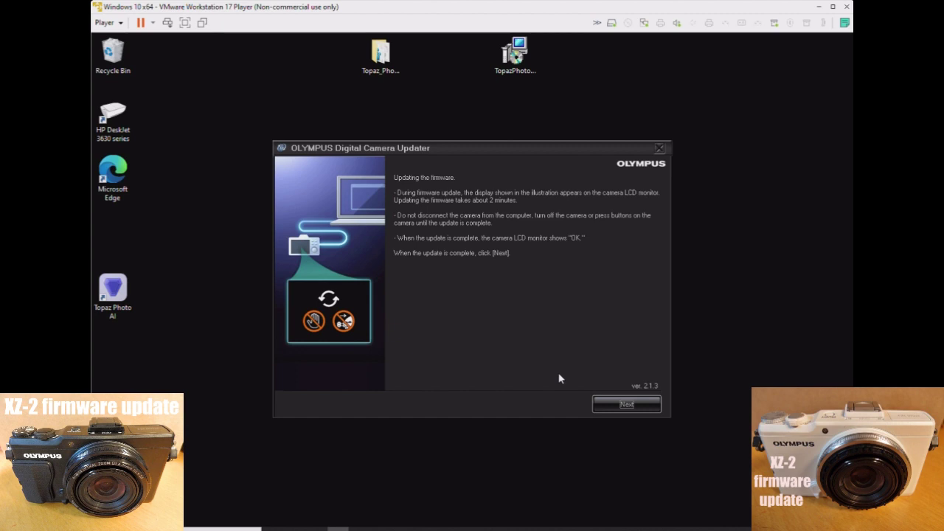
Step: Finish the XZ-2 firmware 1.3 installation and close the updater
click(632, 396)
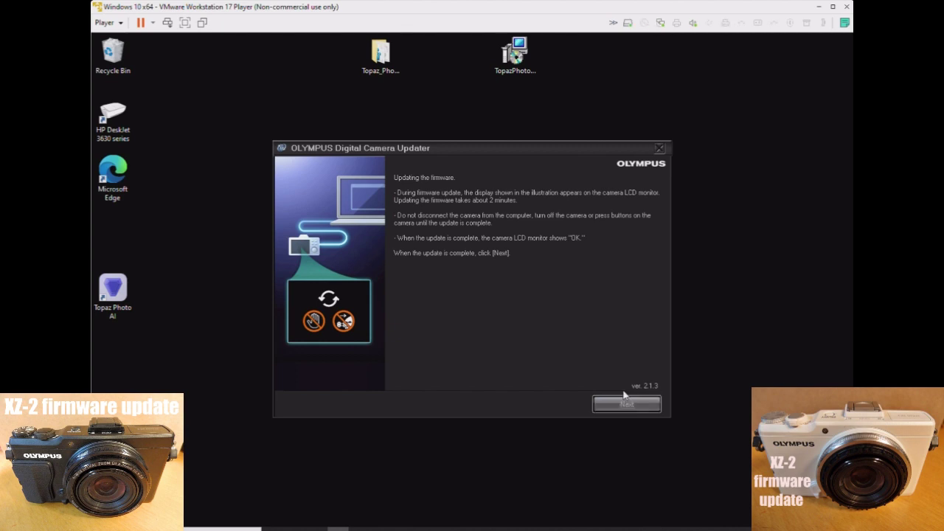
click(626, 398)
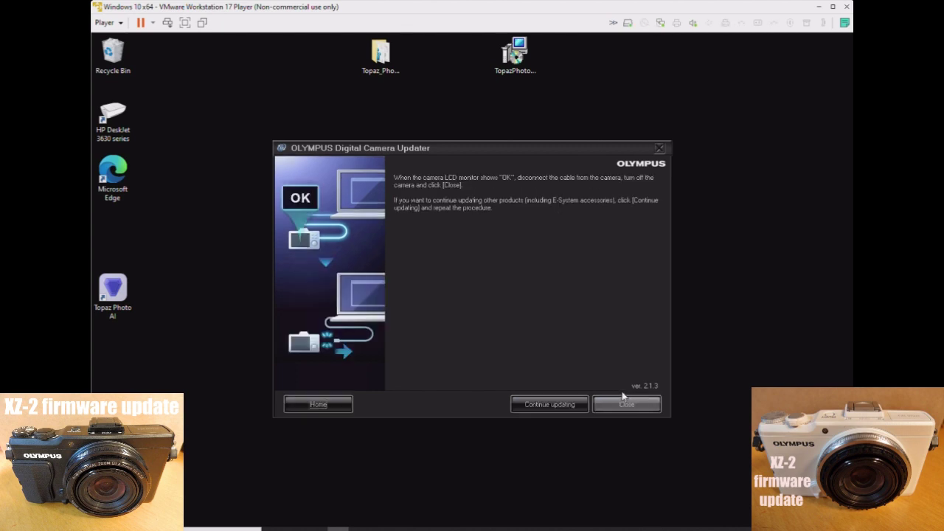
click(624, 398)
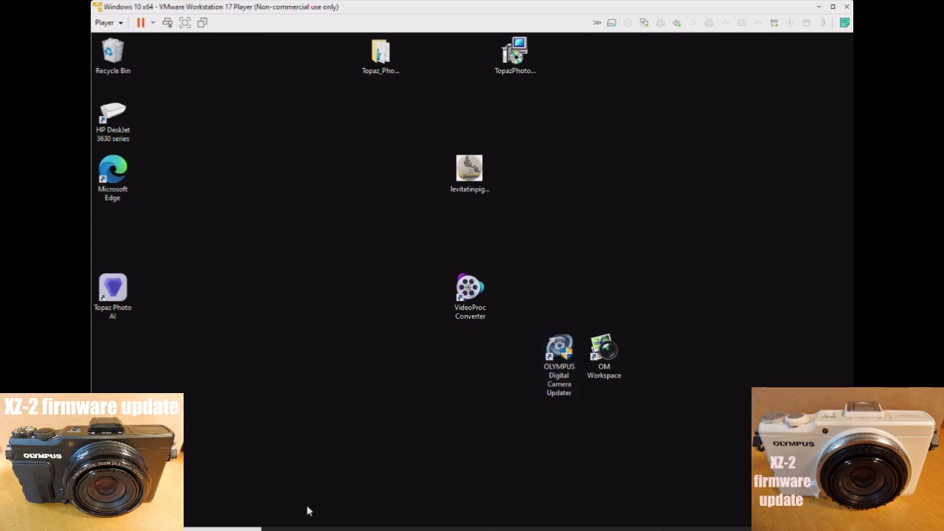
Step: Browse to the DCIM folder on USB Drive (E:) in File Explorer
click(292, 522)
scroll(273, 385, down, 1)
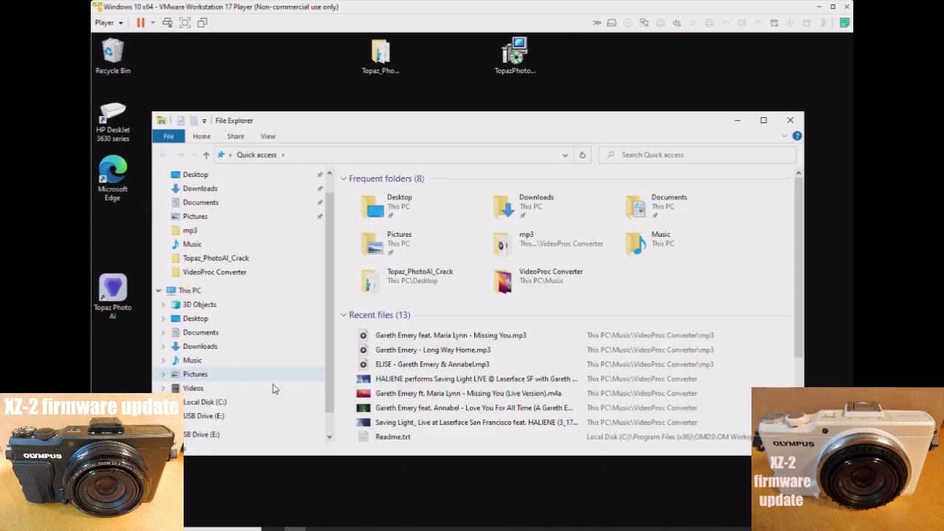
click(199, 416)
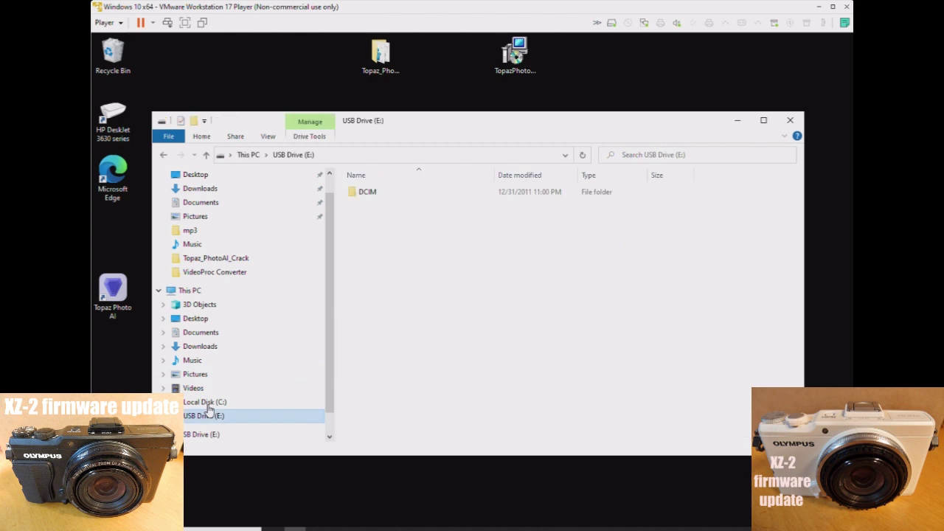
double_click(376, 191)
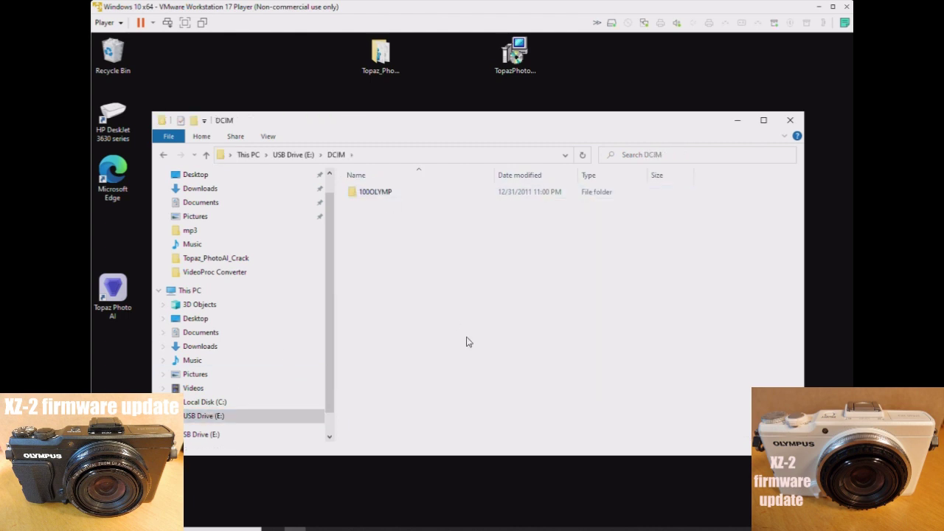
Step: Close Explorer, relaunch the updater as administrator and recheck the XZ-2 for newer firmware
click(791, 117)
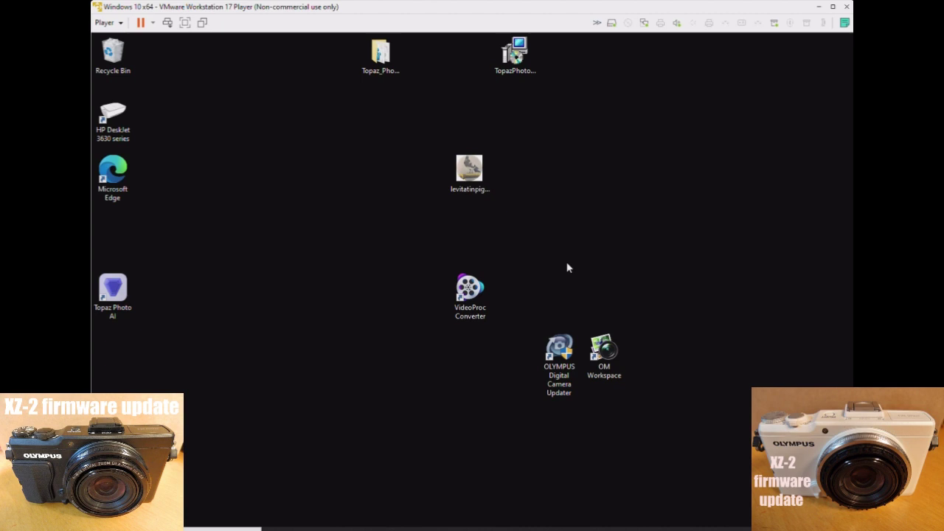
double_click(560, 341)
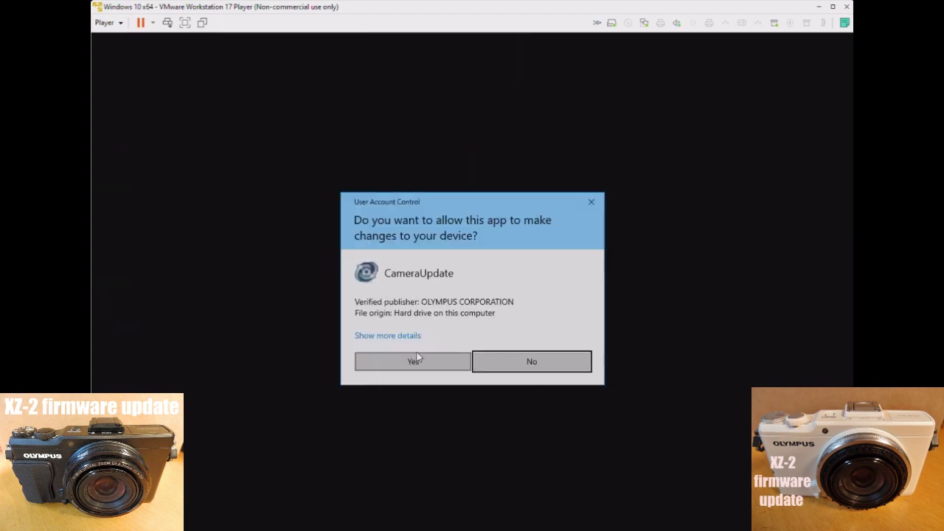
click(415, 359)
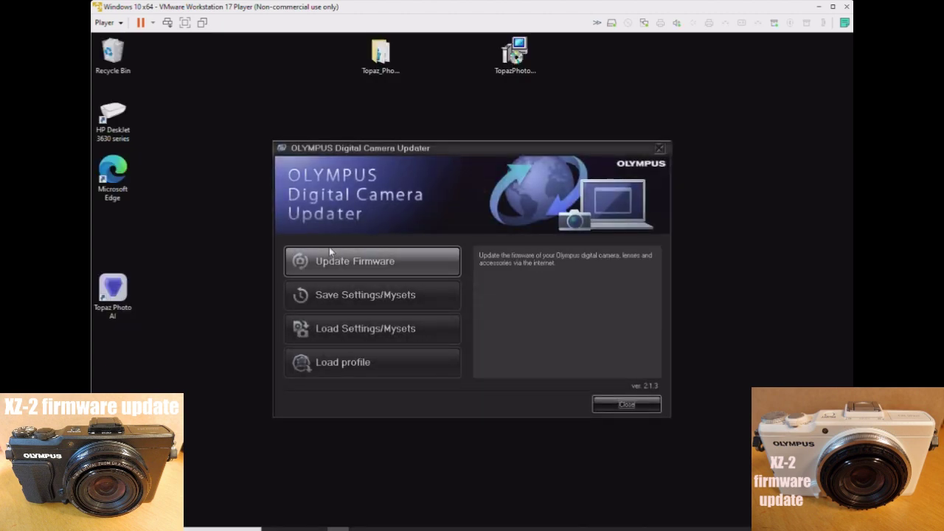
click(330, 252)
click(626, 400)
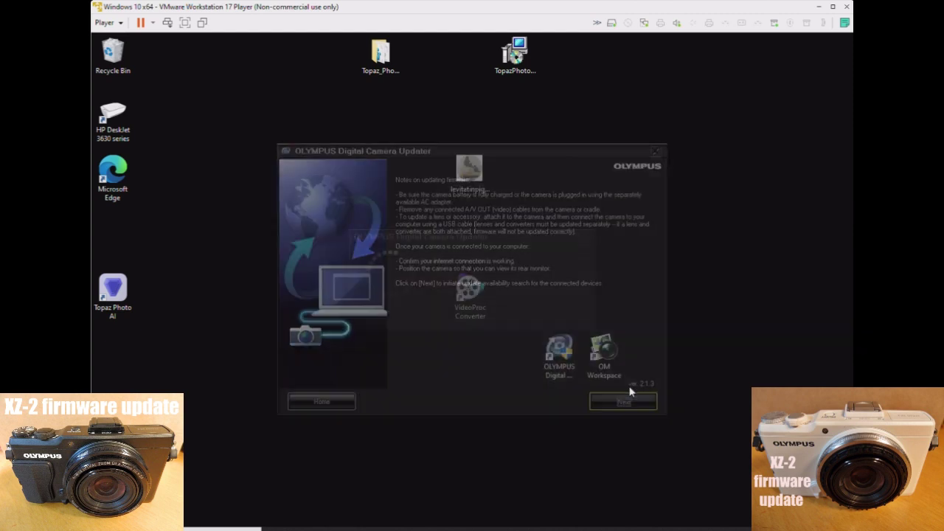